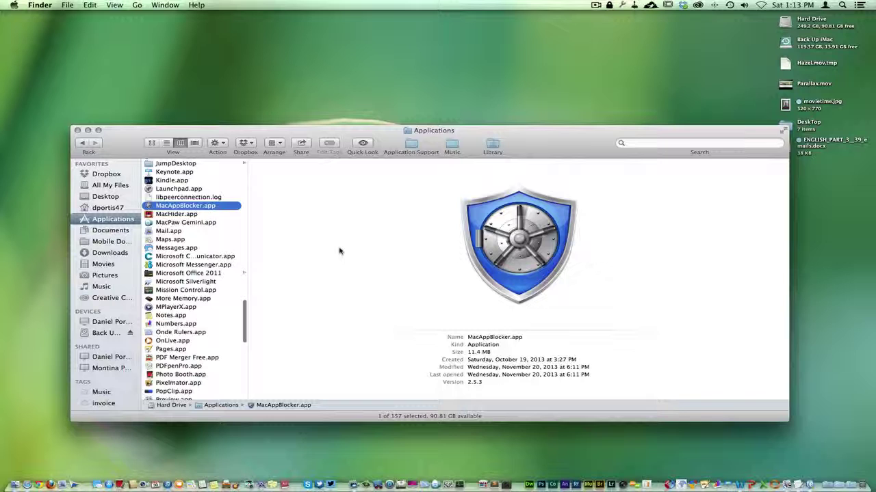
Step: Launch MacAppBlocker.app from the Applications folder and close the folder window
double_click(236, 206)
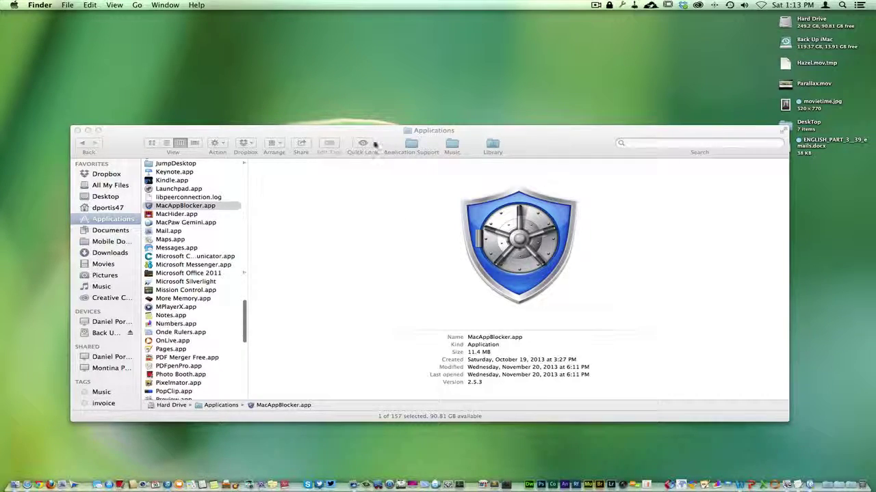
drag(383, 133, 387, 167)
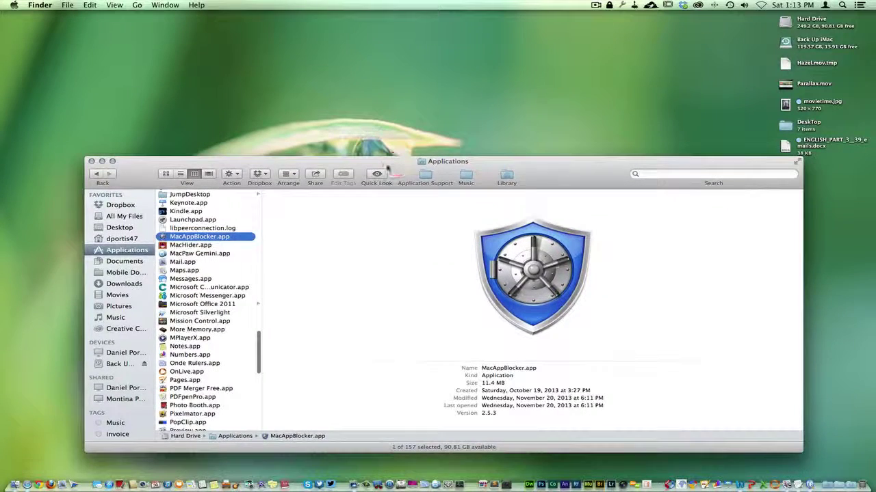
double_click(162, 237)
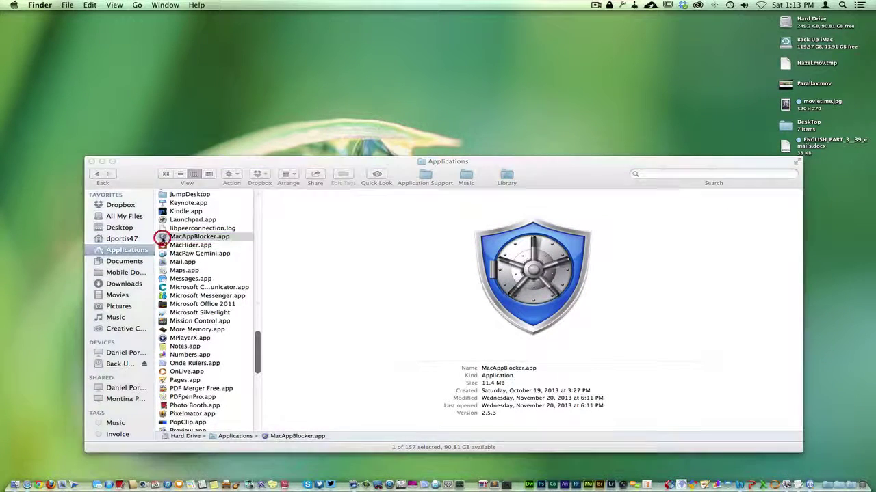
click(583, 169)
drag(549, 178, 507, 121)
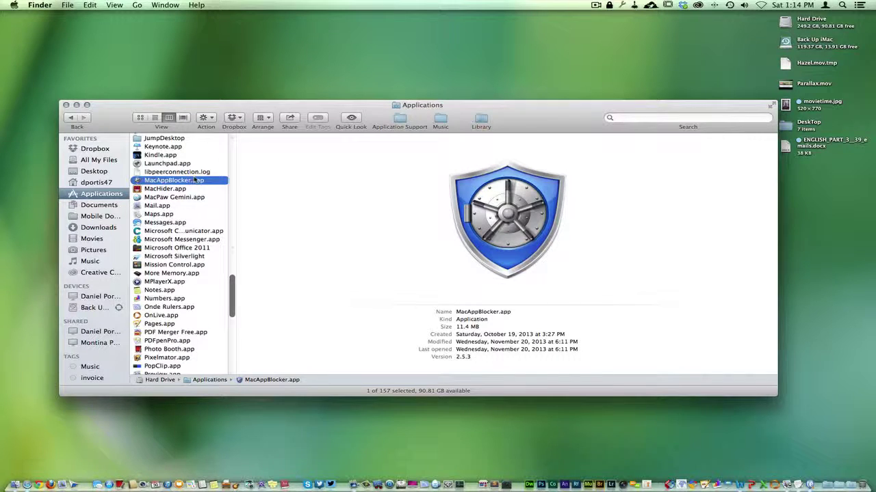
click(65, 106)
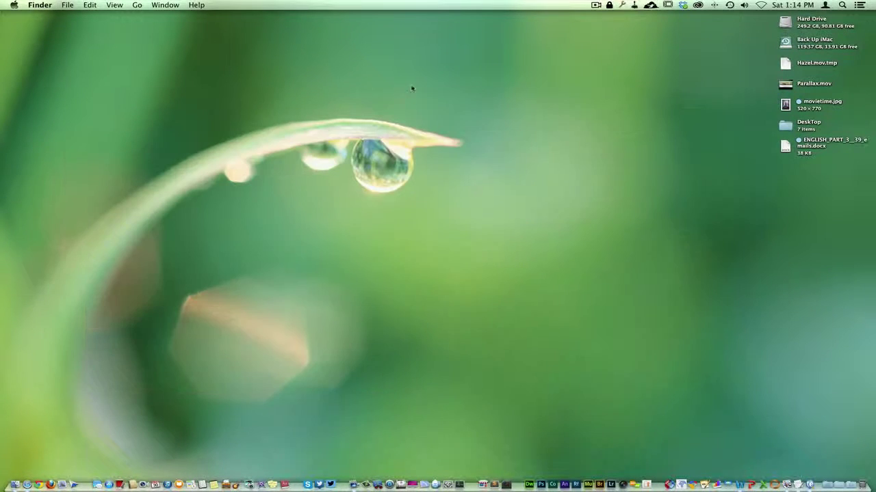
Step: Open the Mac App Blocker main window and unlock it with the Mac App Blocker password
click(609, 5)
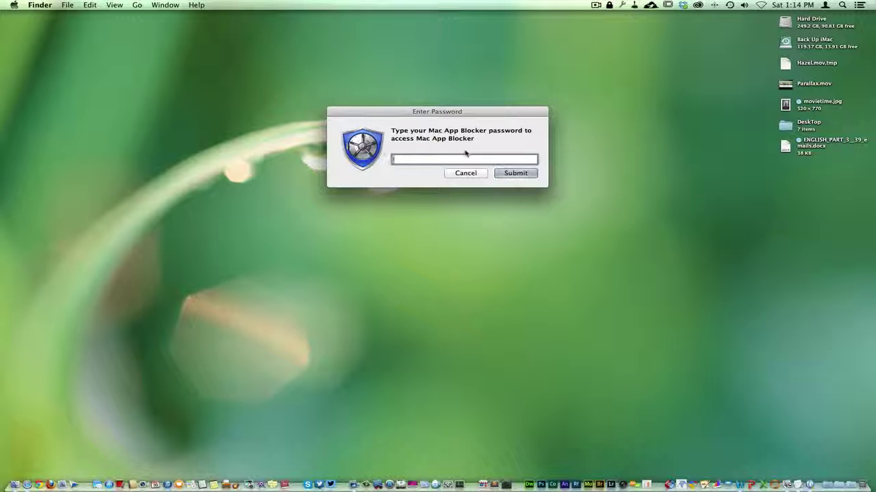
text(•••••)
key(Return)
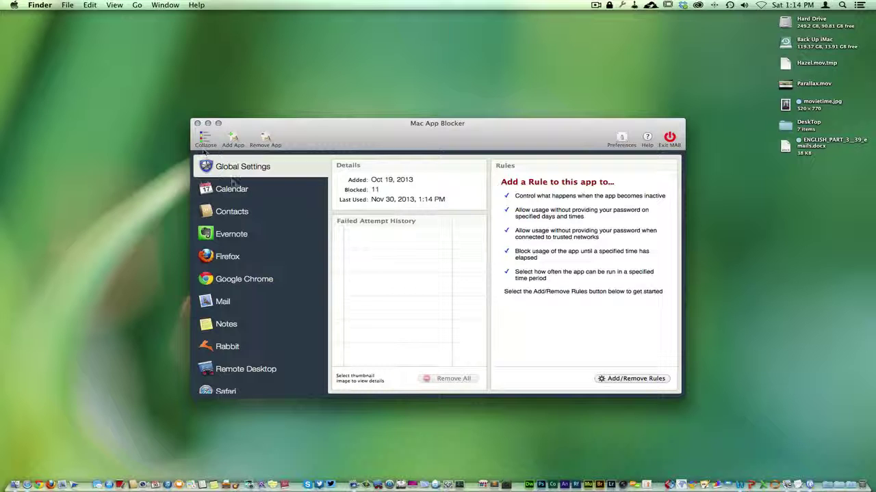
Step: Examine the full list of blocked applications, from Global Settings and Calendar down to Twitter
scroll(236, 212, down, 5)
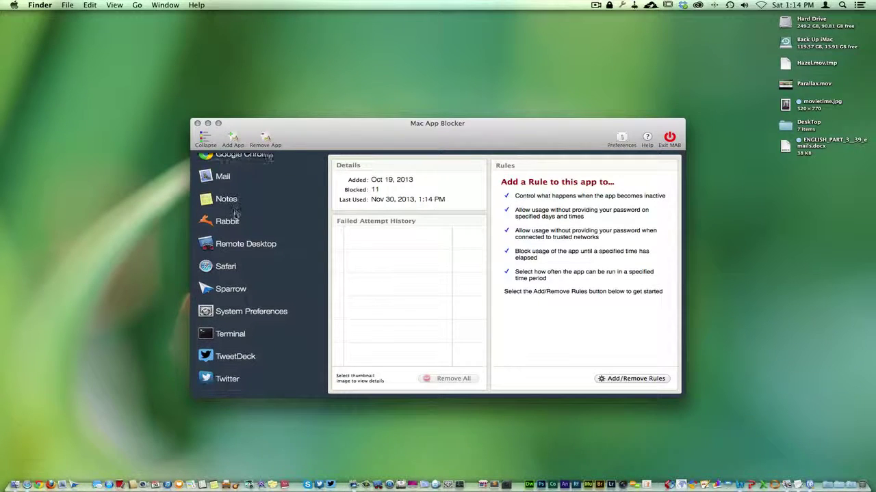
scroll(235, 213, up, 5)
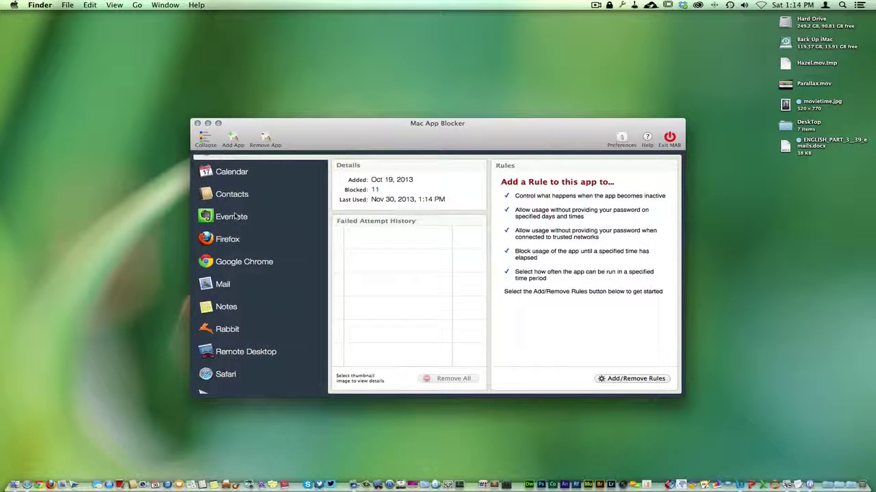
scroll(235, 216, down, 4)
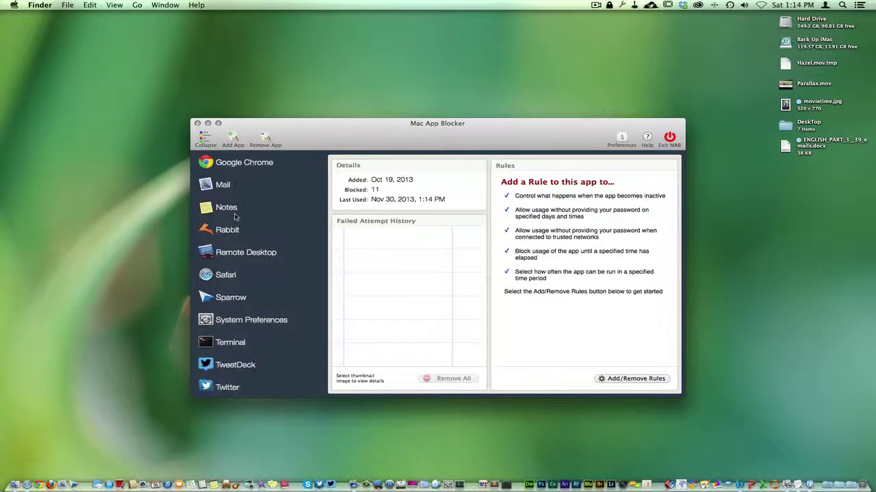
scroll(235, 217, up, 5)
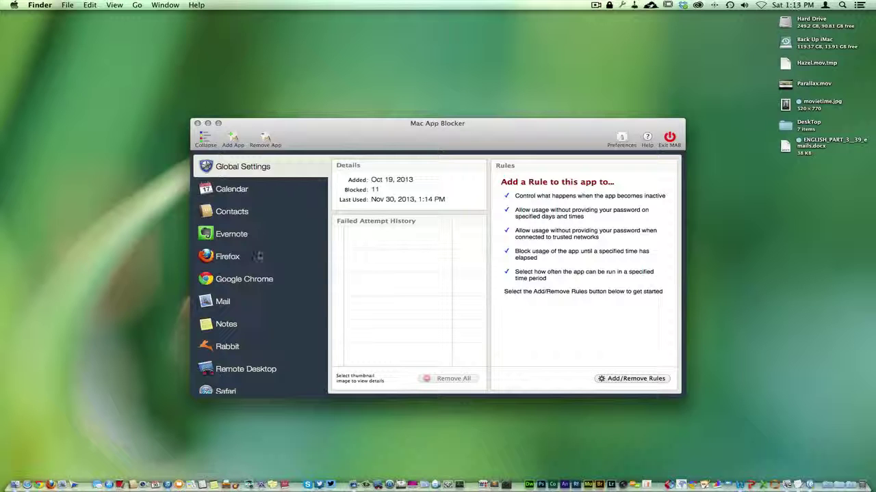
scroll(260, 277, down, 3)
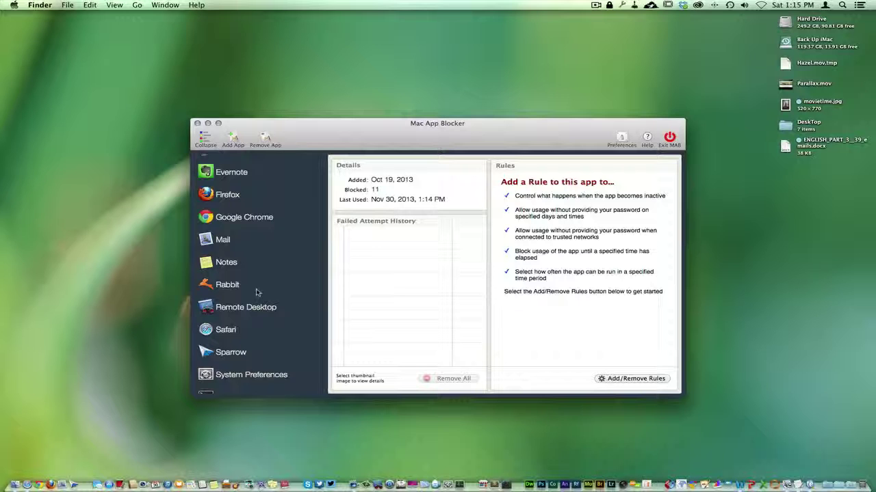
scroll(257, 292, up, 3)
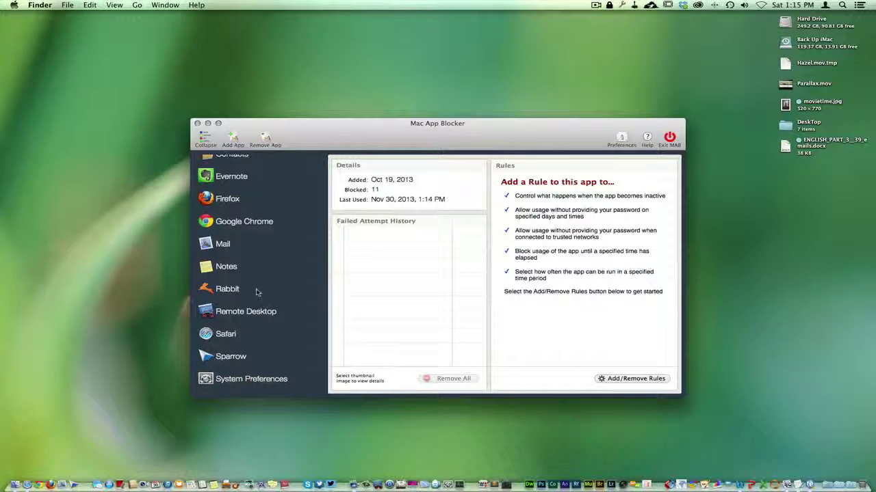
scroll(257, 293, down, 5)
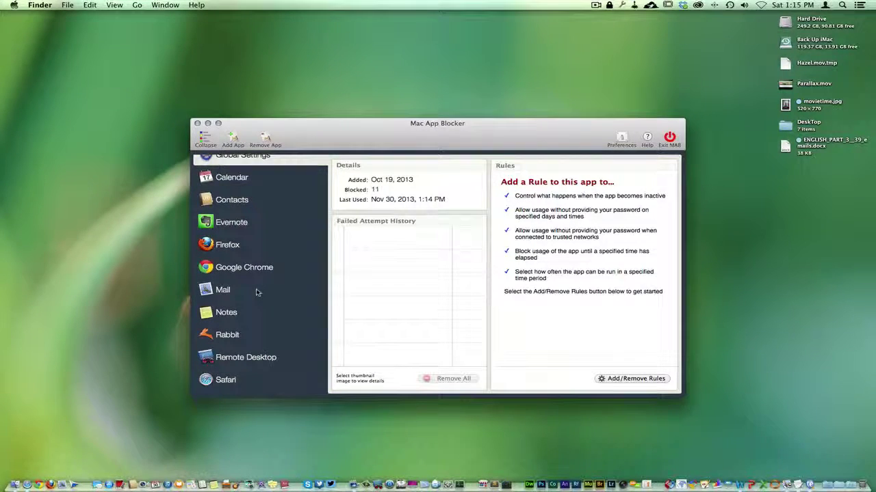
scroll(257, 293, up, 3)
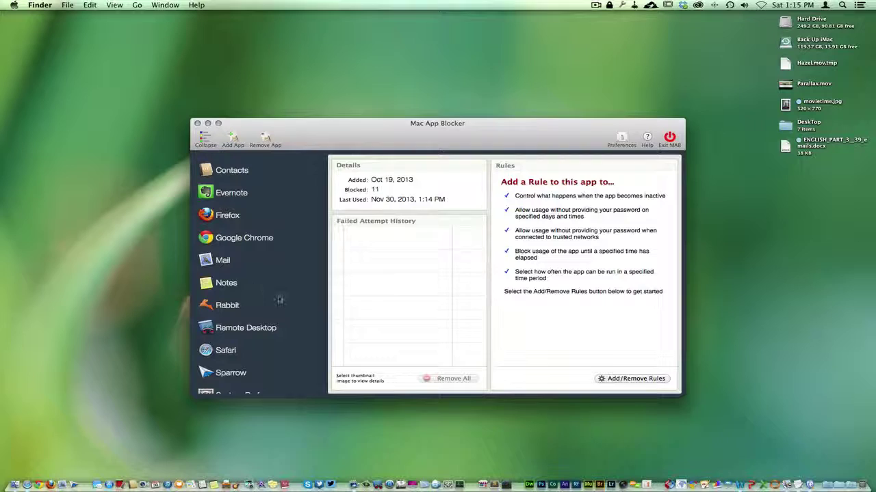
scroll(278, 299, up, 1)
scroll(278, 299, up, 1)
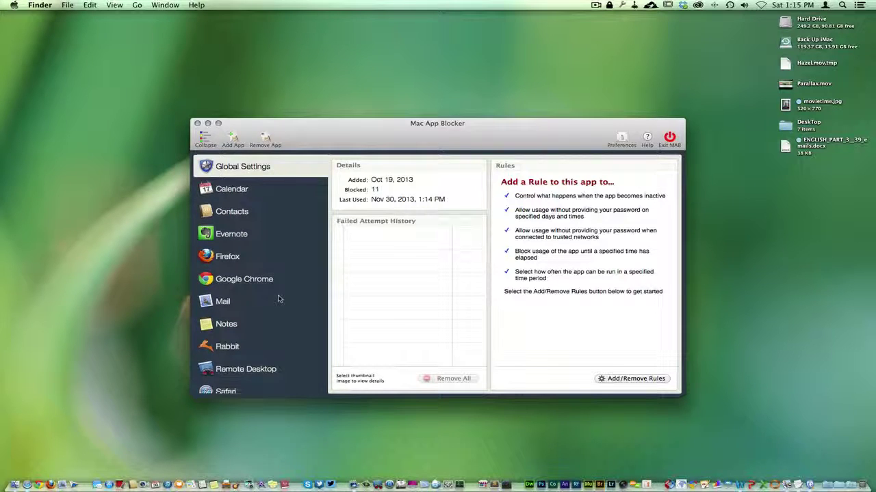
Step: View the chooser for adding an application without adding one, and review the General and Lockdown preferences
click(233, 140)
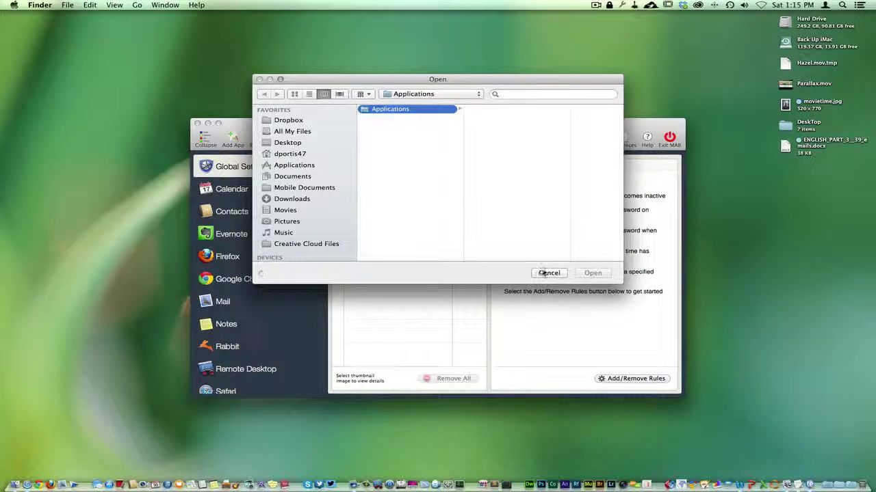
click(548, 273)
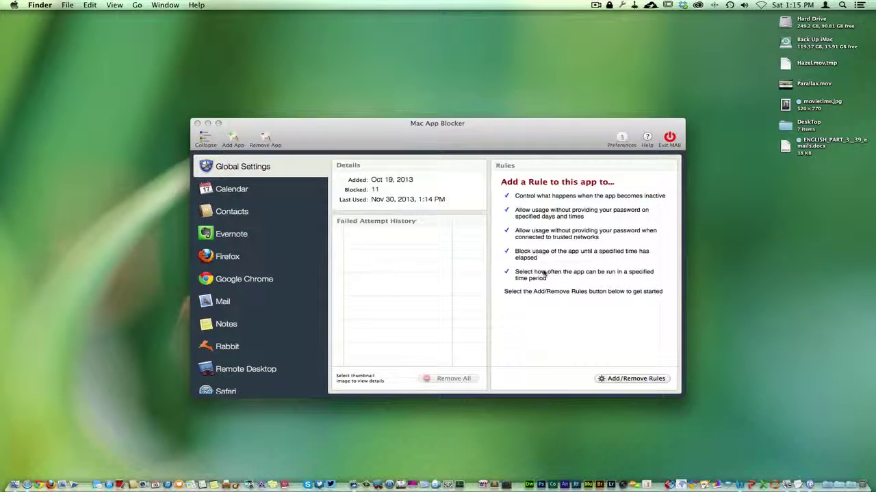
click(620, 138)
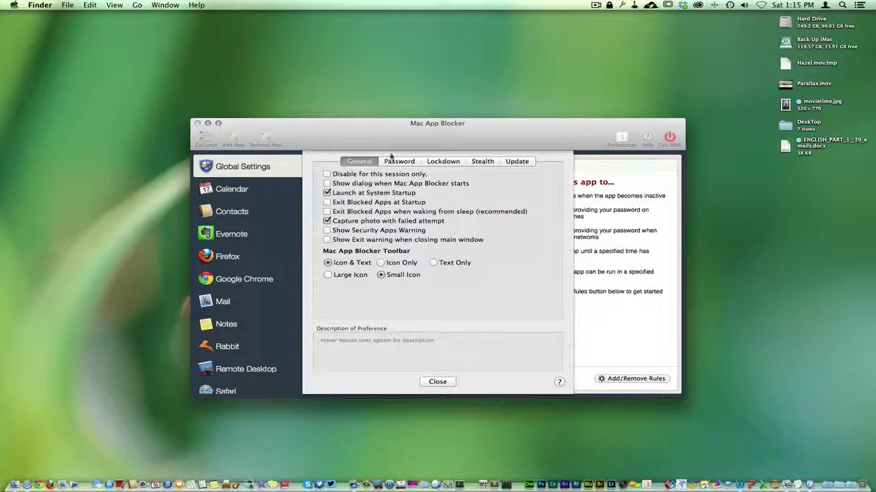
click(444, 162)
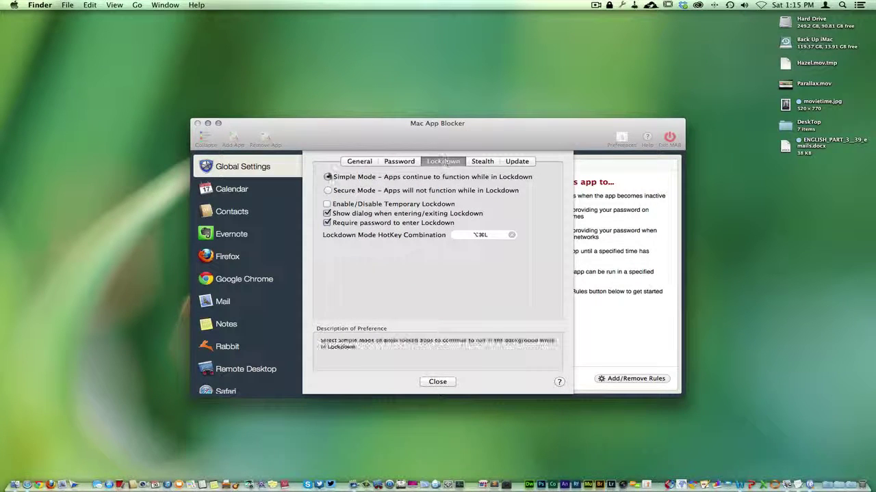
click(357, 162)
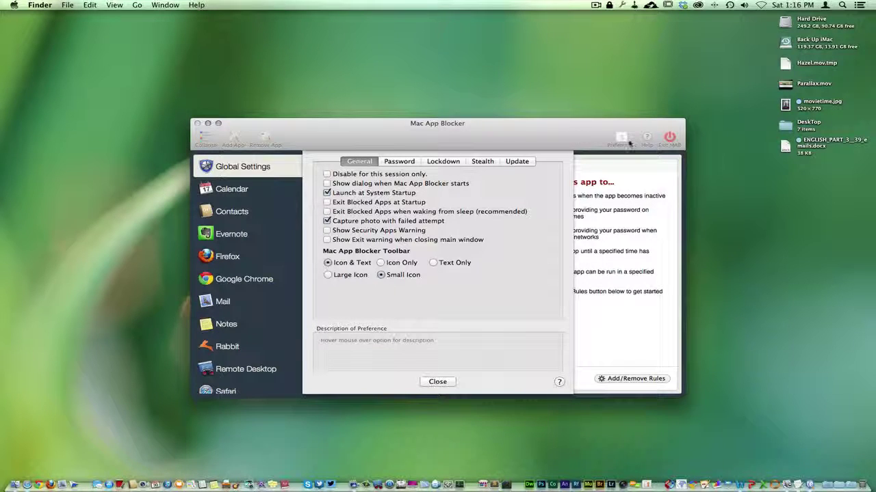
click(445, 383)
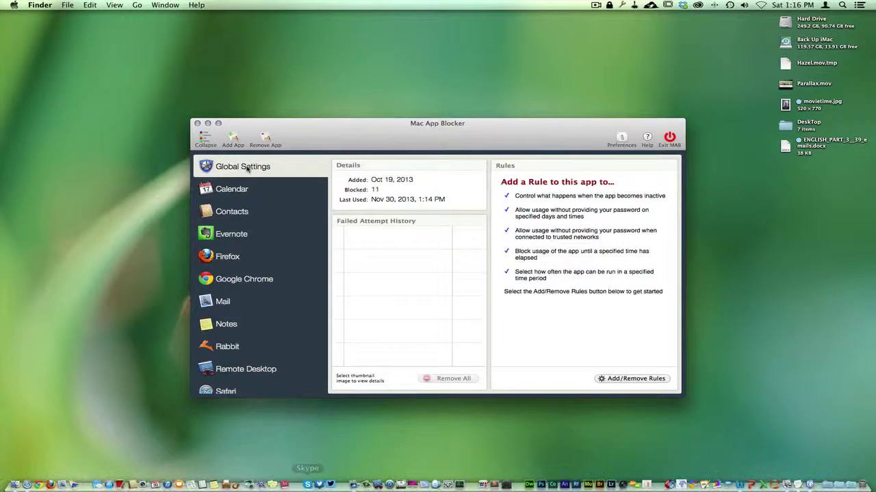
Step: Close the Mac App Blocker window and try to open Twitter by submitting an incorrect password
click(198, 124)
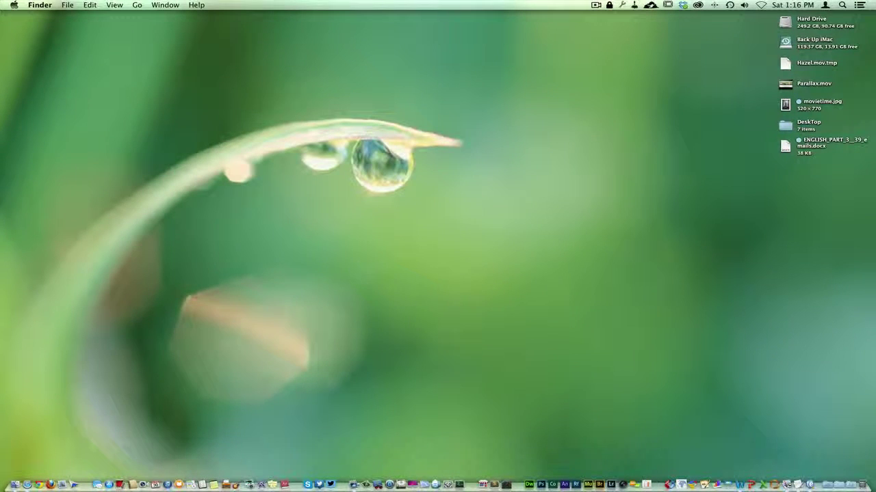
click(320, 479)
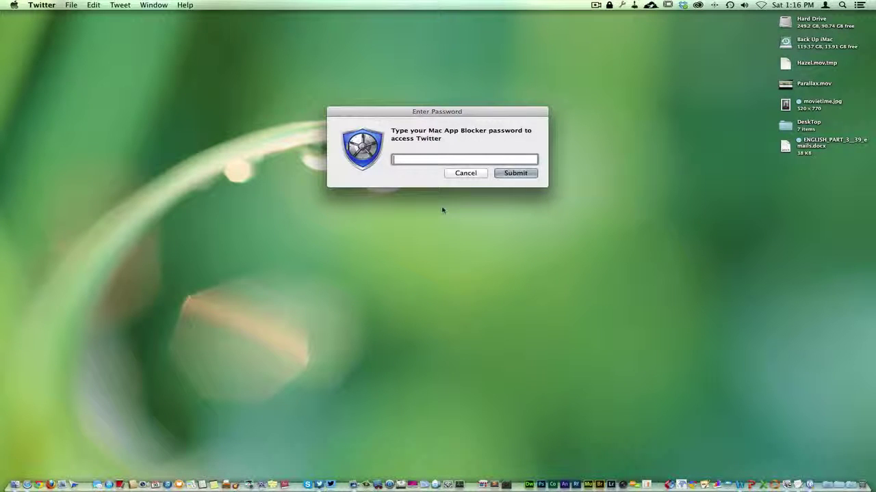
text(•••)
click(530, 175)
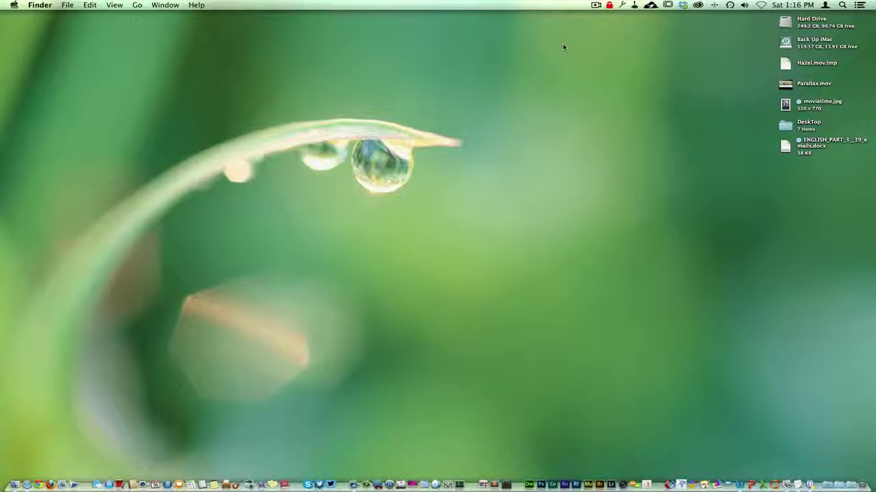
click(596, 5)
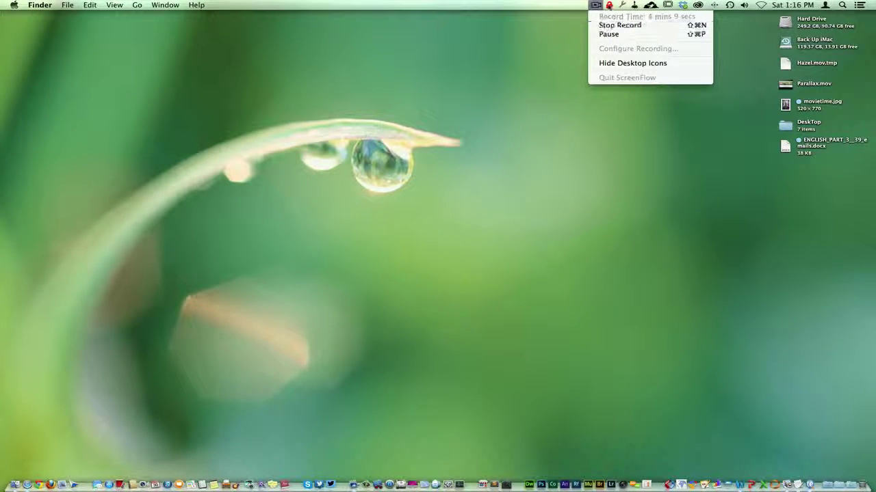
click(603, 25)
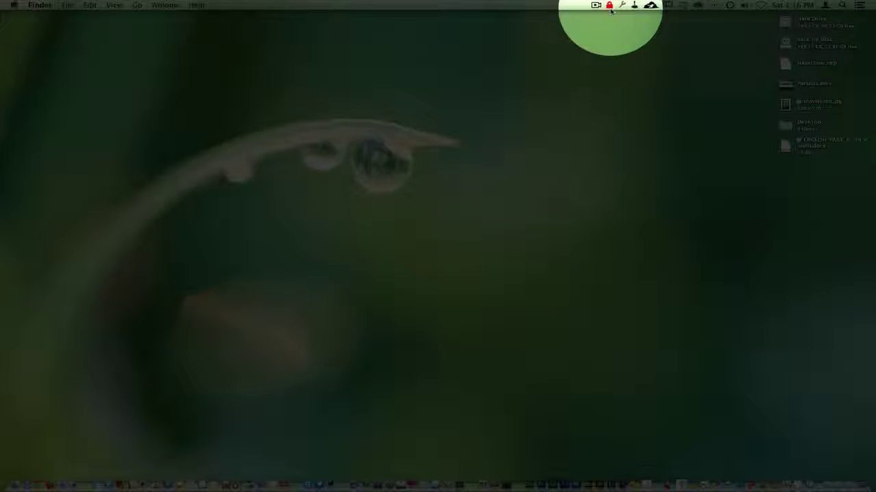
click(610, 6)
click(501, 204)
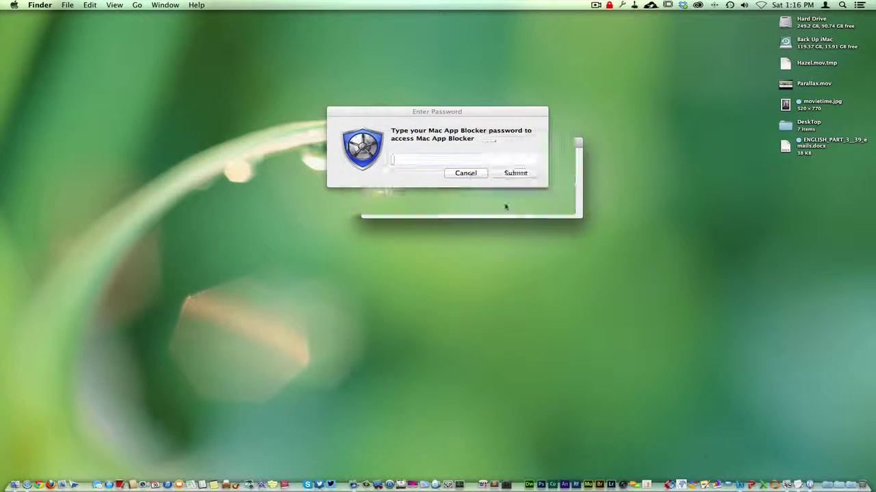
click(466, 174)
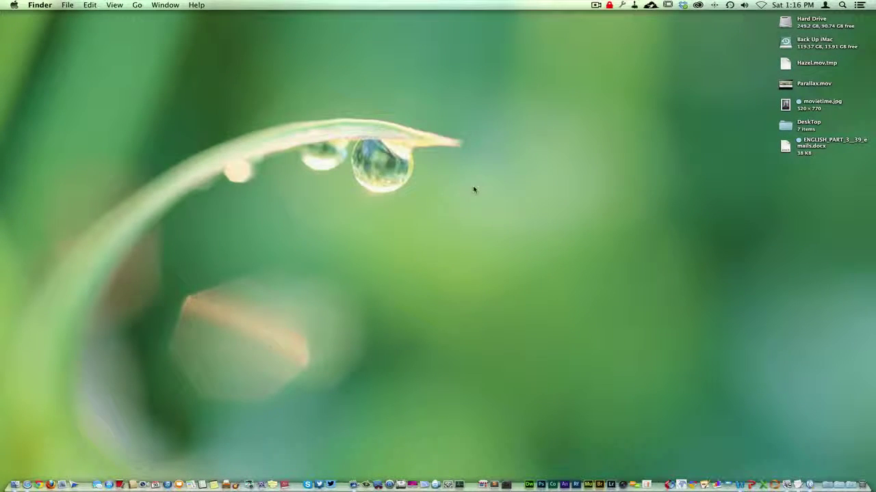
Step: Reopen the Mac App Blocker main window by submitting its password
click(610, 6)
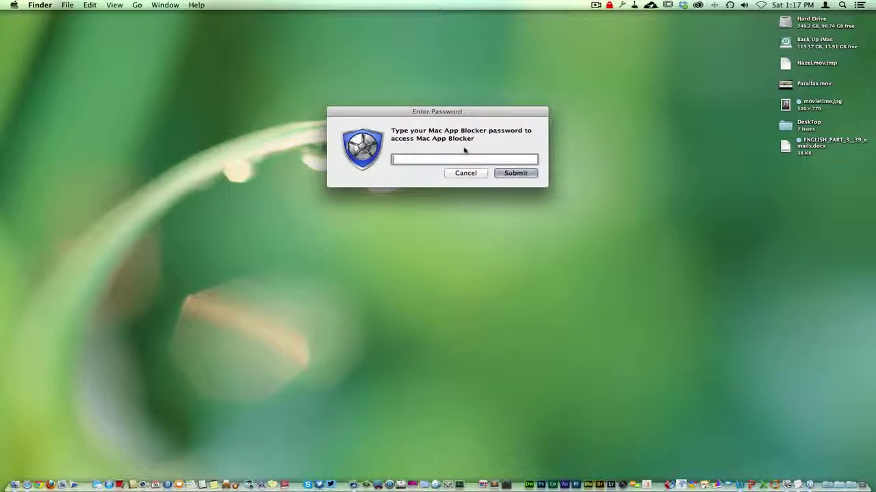
text(••••)
key(Return)
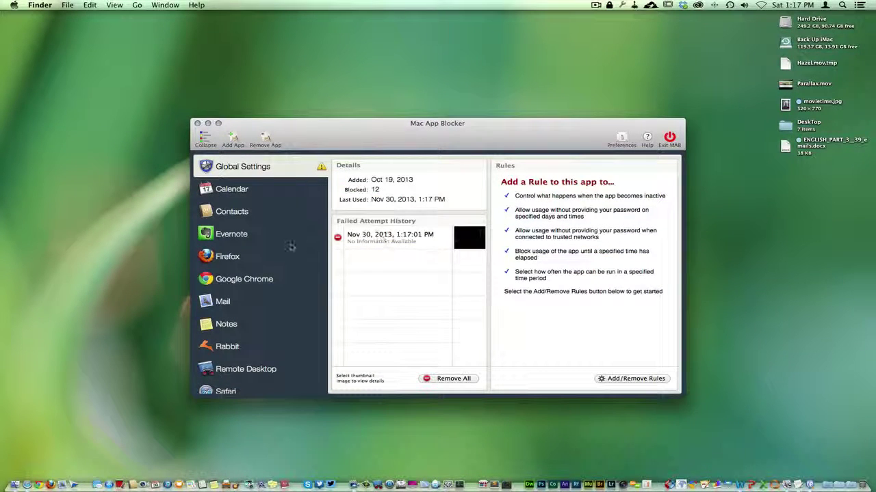
Step: View the failed attempt history for Twitter, including the captured photo of the incorrect password entry
scroll(292, 248, down, 5)
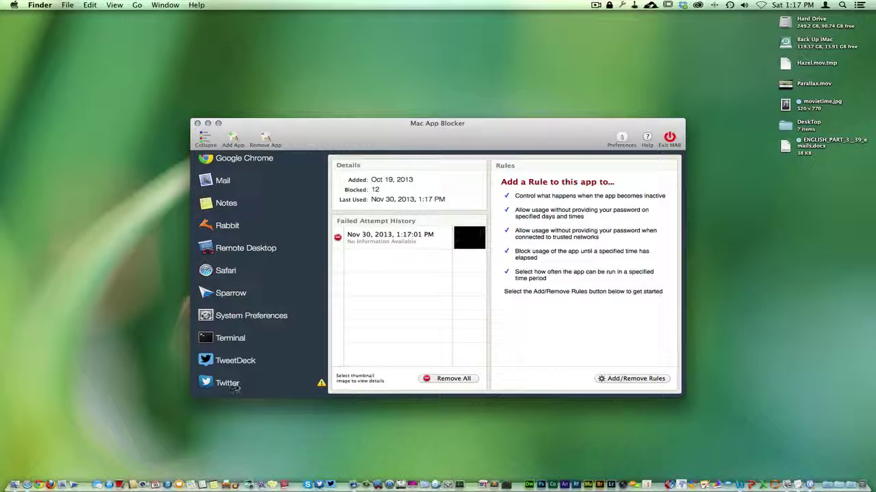
click(240, 387)
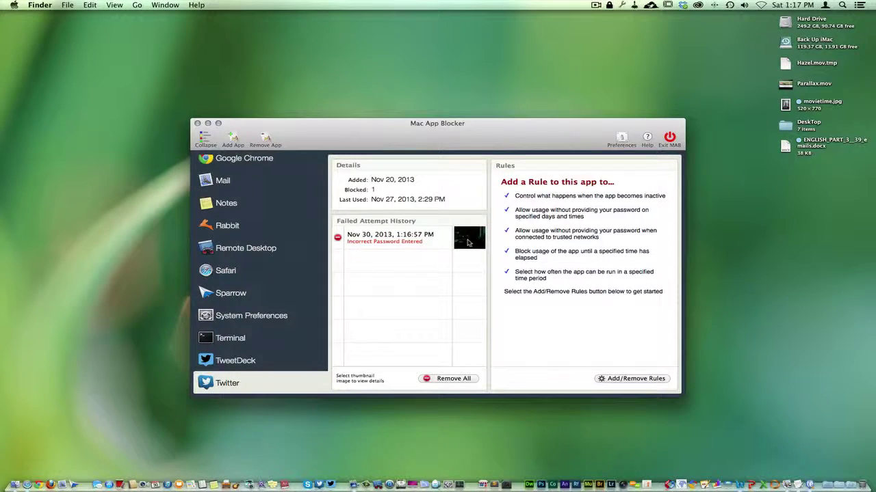
click(468, 241)
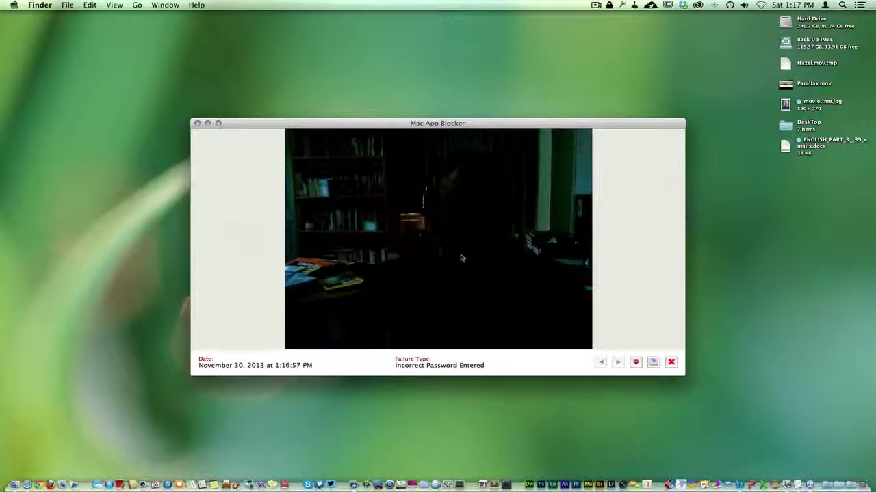
click(671, 362)
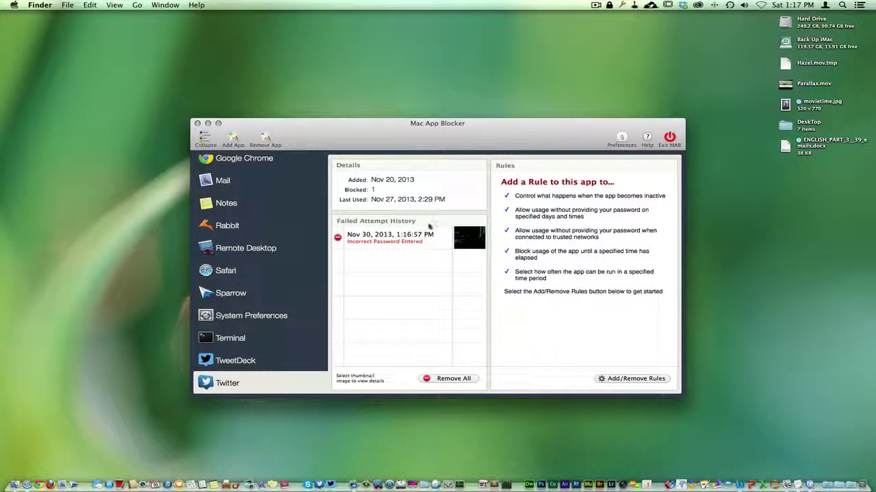
Step: Remove all of Twitter's failed attempt history and confirm the removal
click(440, 380)
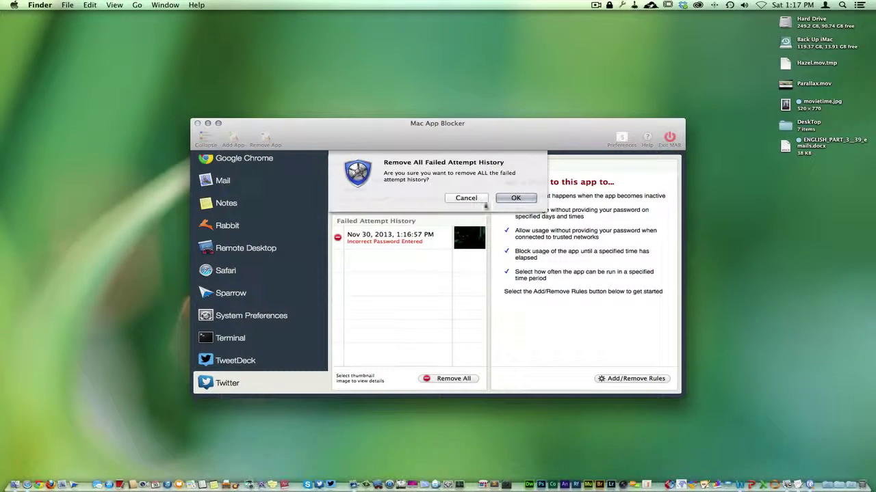
click(513, 199)
Step: Look through the full list of blocked applications, from Global Settings to Twitter, and close the Mac App Blocker window
scroll(271, 315, up, 3)
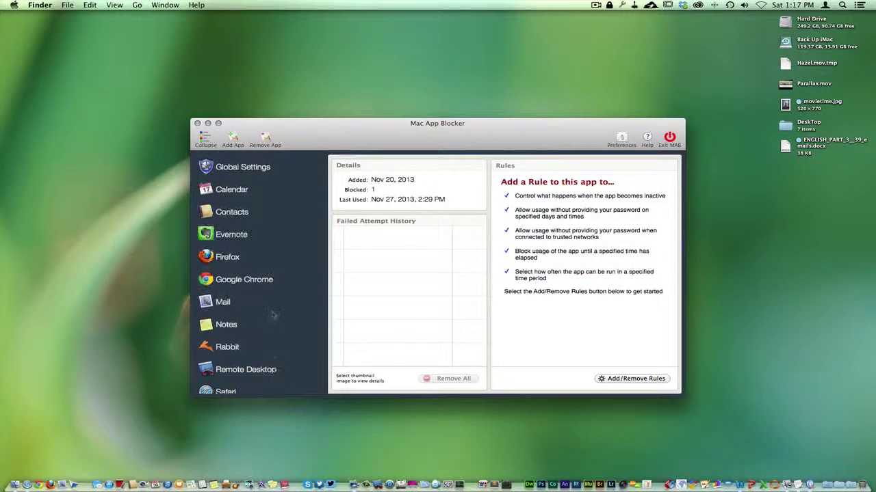
scroll(272, 314, down, 5)
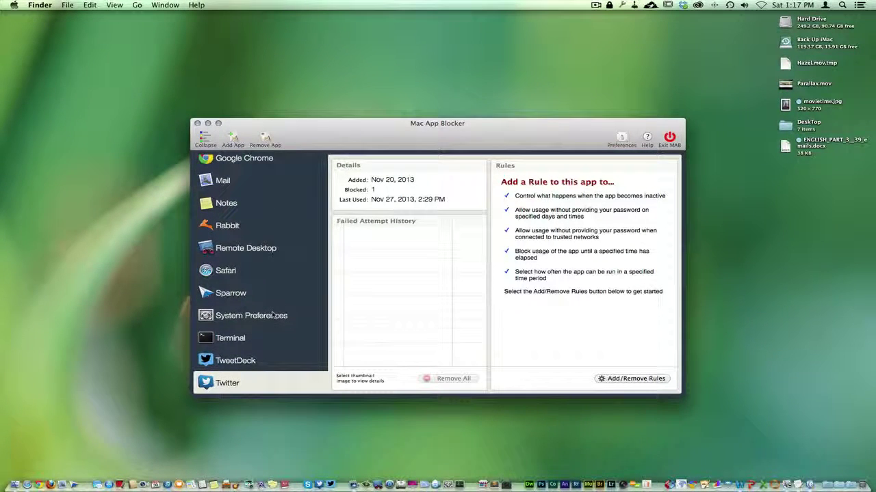
scroll(272, 315, up, 5)
scroll(274, 284, up, 1)
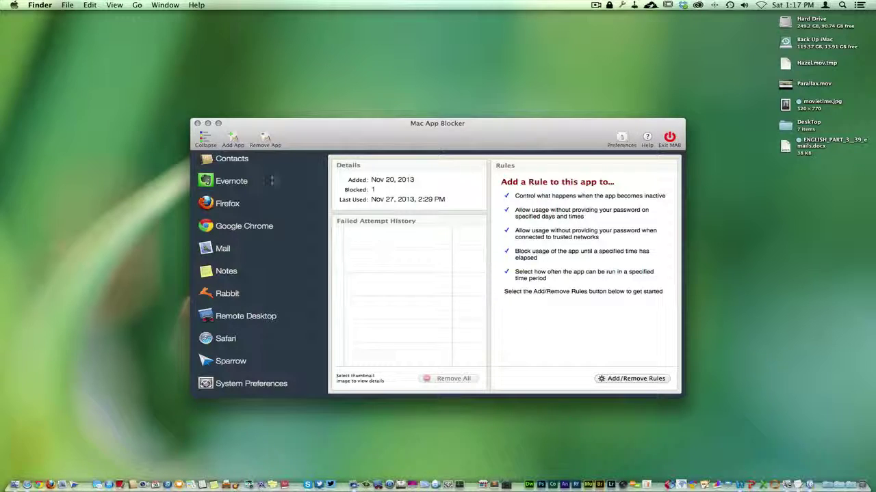
scroll(268, 179, up, 2)
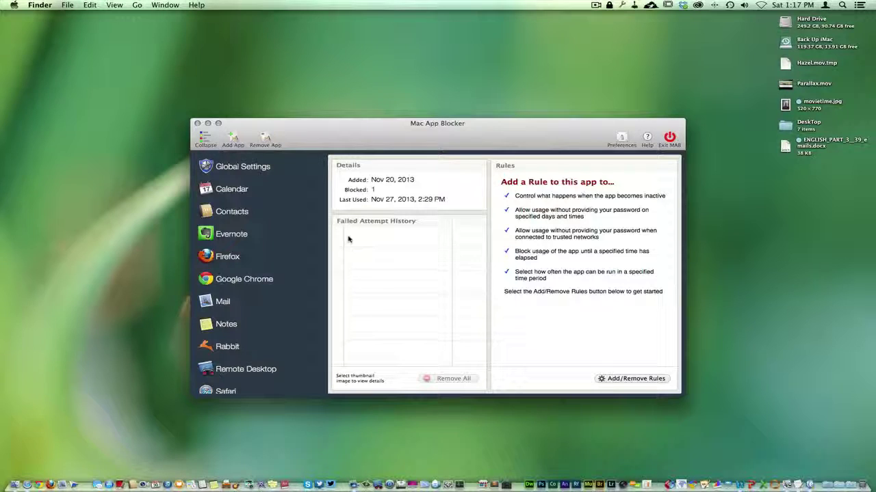
scroll(298, 249, down, 5)
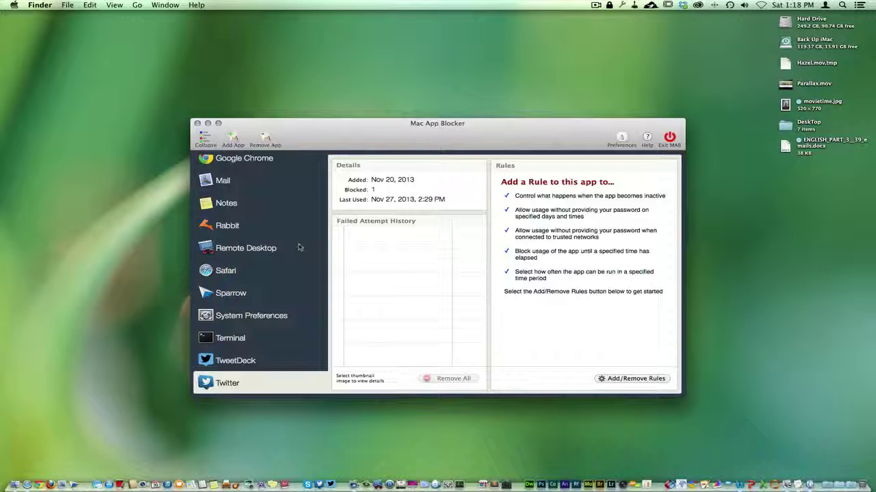
scroll(299, 247, up, 5)
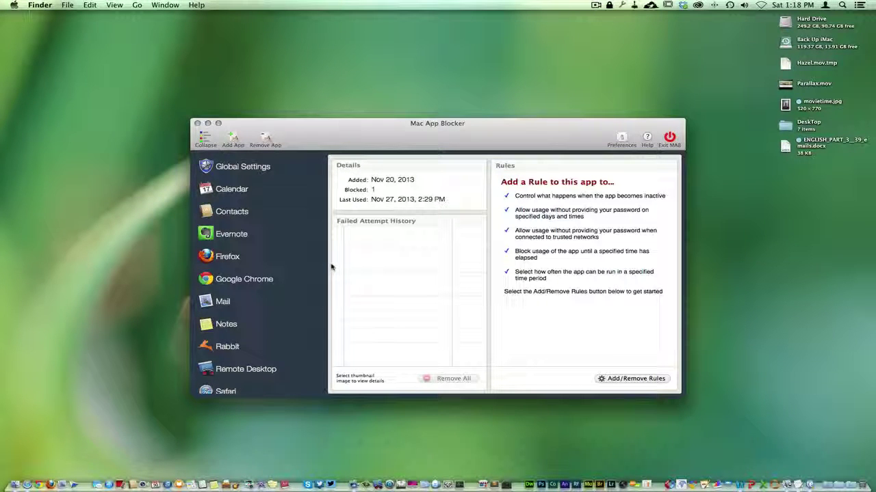
click(197, 123)
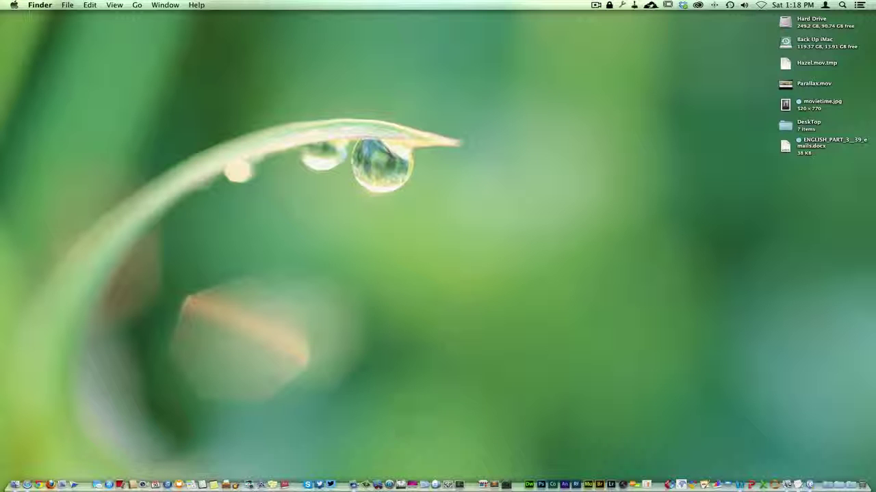
Step: Open Twitter by submitting the Mac App Blocker password, and switch to the second account's home timeline
click(318, 480)
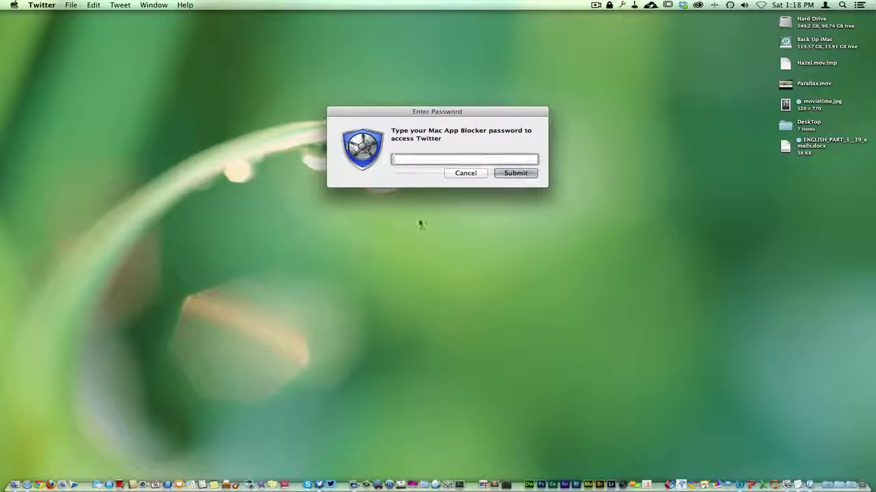
text(****)
key(Return)
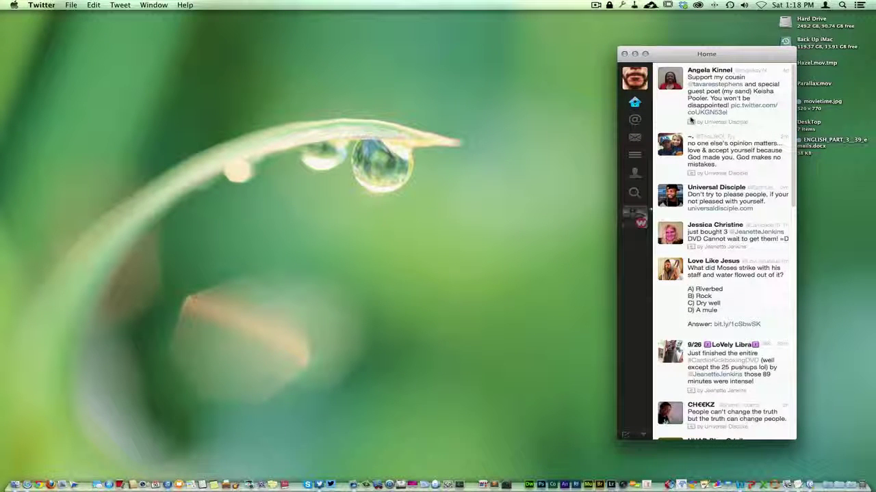
click(634, 214)
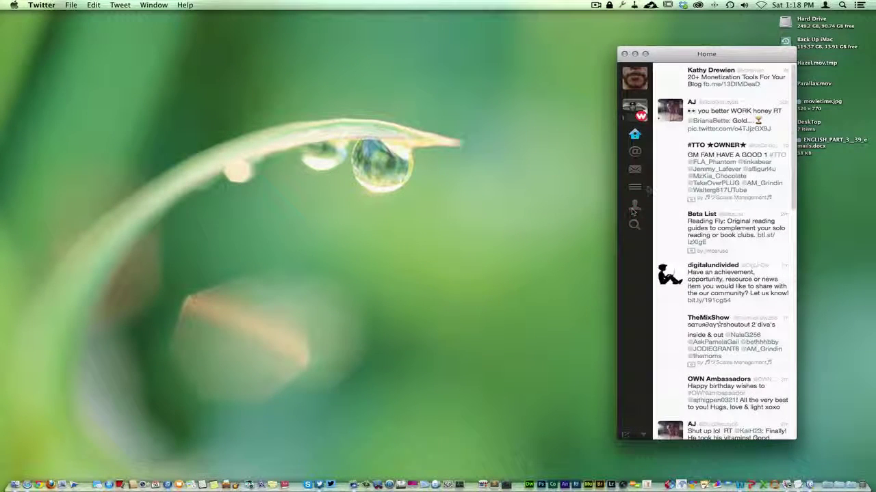